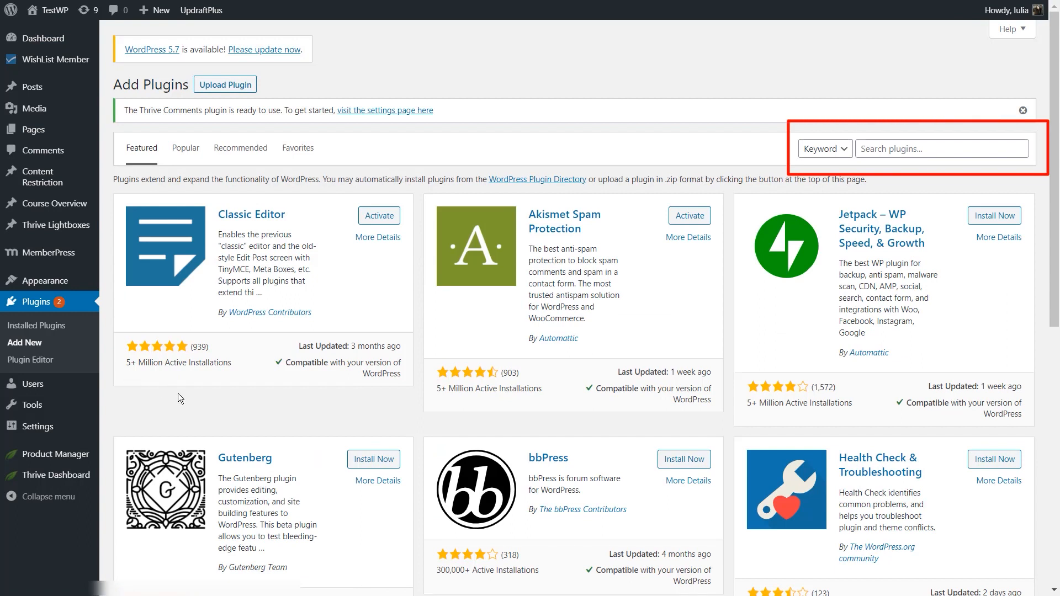
Step: Install and activate the plugin "MailPoet – emails and newsletters in WordPress" and locate it among the installed plugins
{"action": "left_click", "coordinate": [925, 155]}
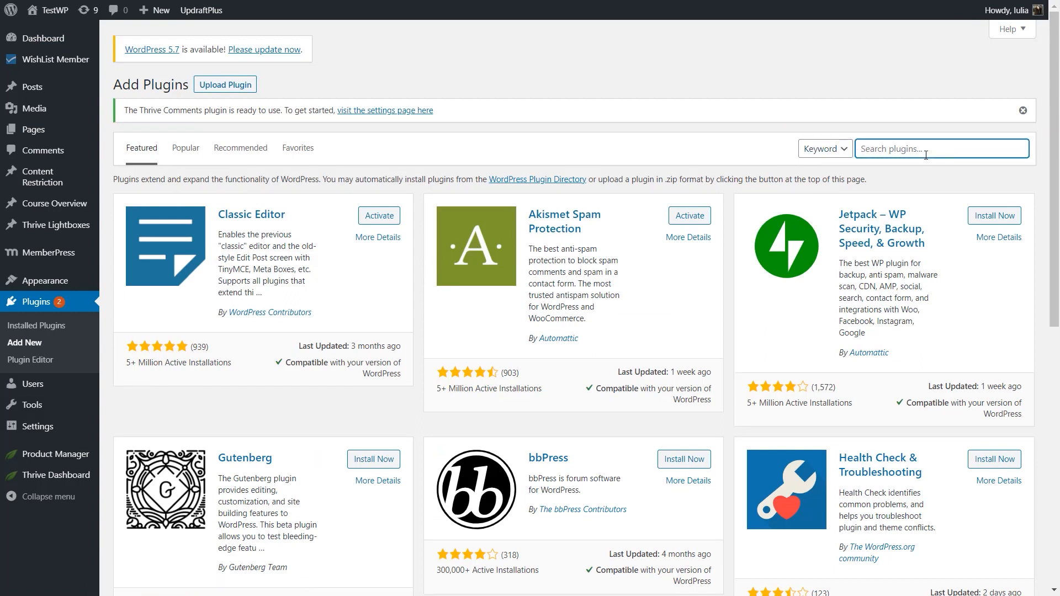
{"action": "type", "text": "Mailpoet"}
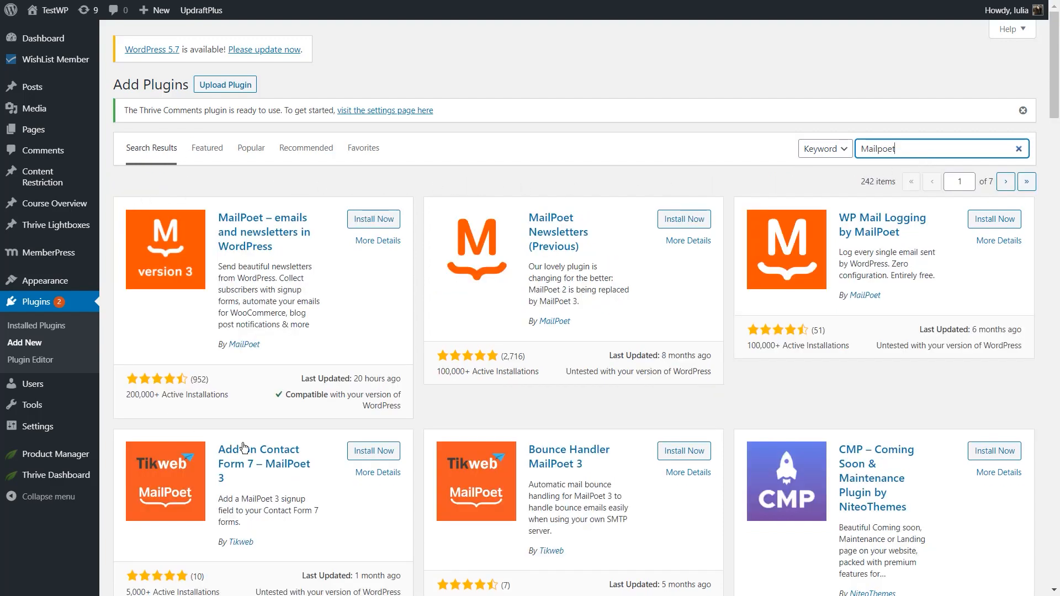
{"action": "left_click", "coordinate": [294, 413]}
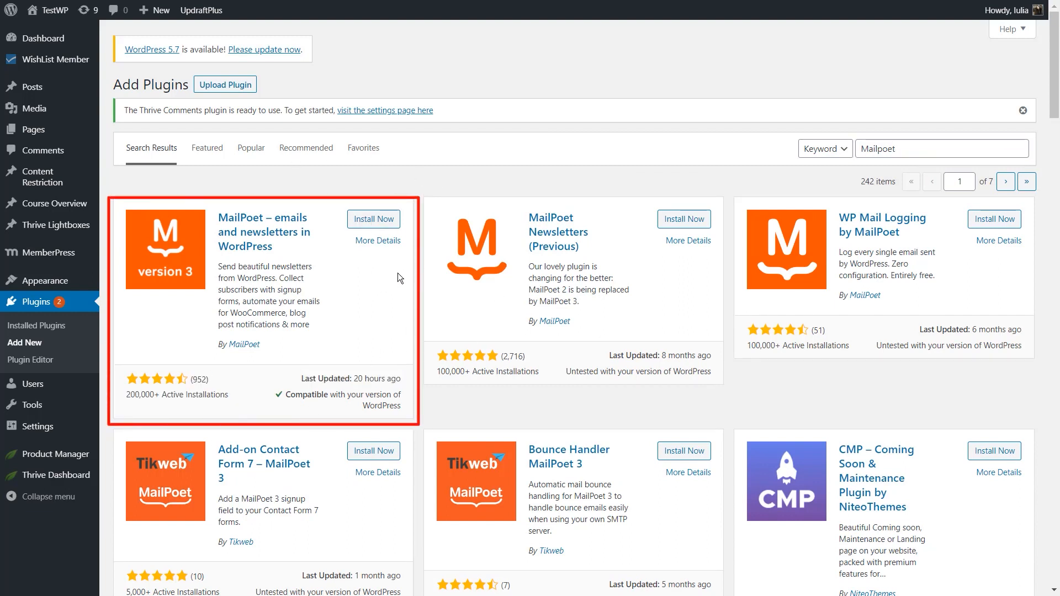
{"action": "left_click", "coordinate": [358, 225]}
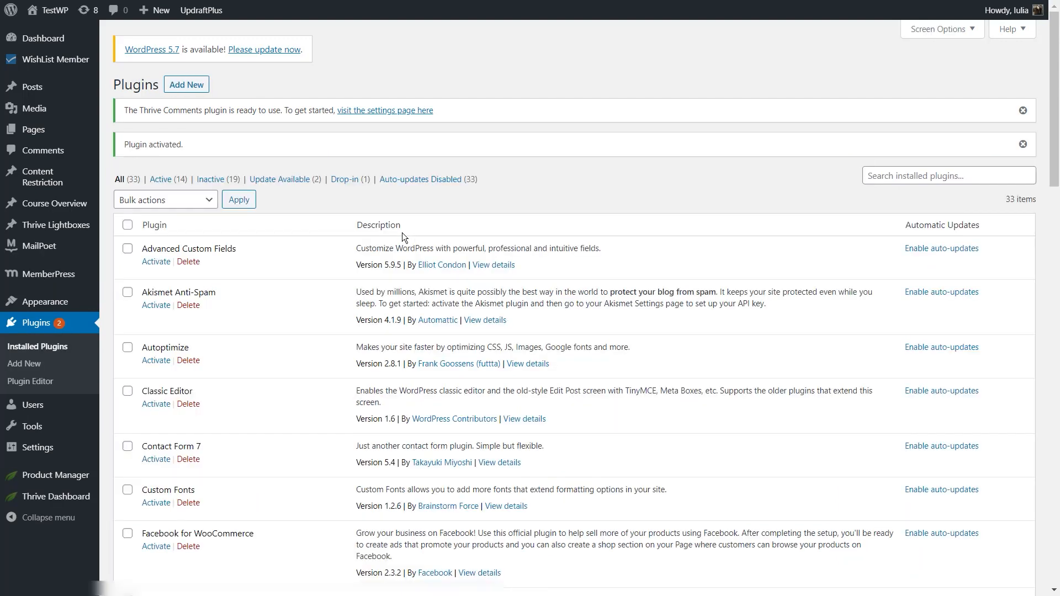
{"action": "scroll", "coordinate": [402, 233], "scroll_direction": "down", "scroll_amount": 10}
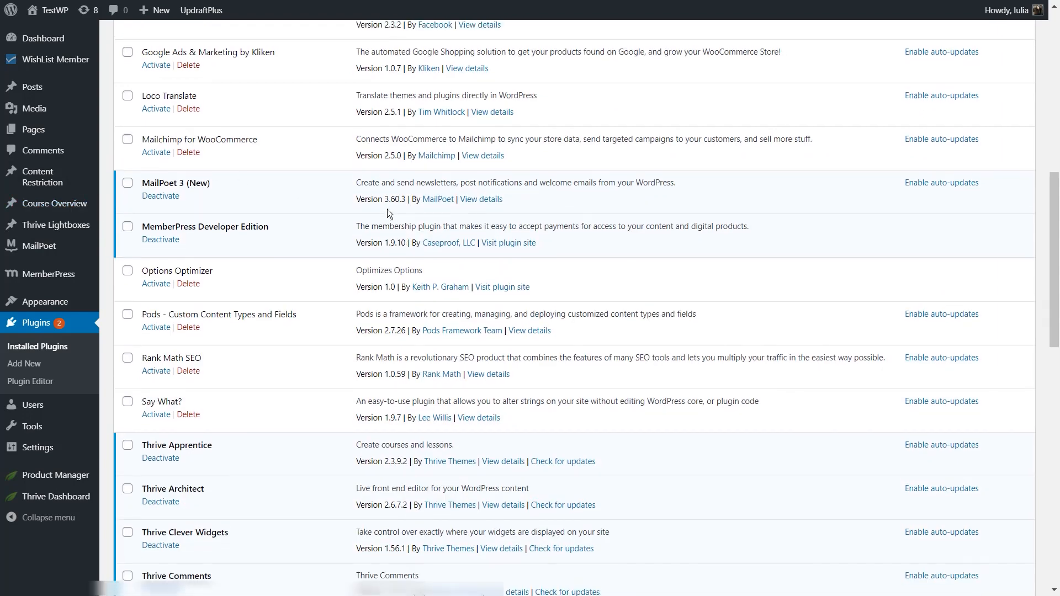
{"action": "scroll", "coordinate": [128, 193], "scroll_direction": "up", "scroll_amount": 2}
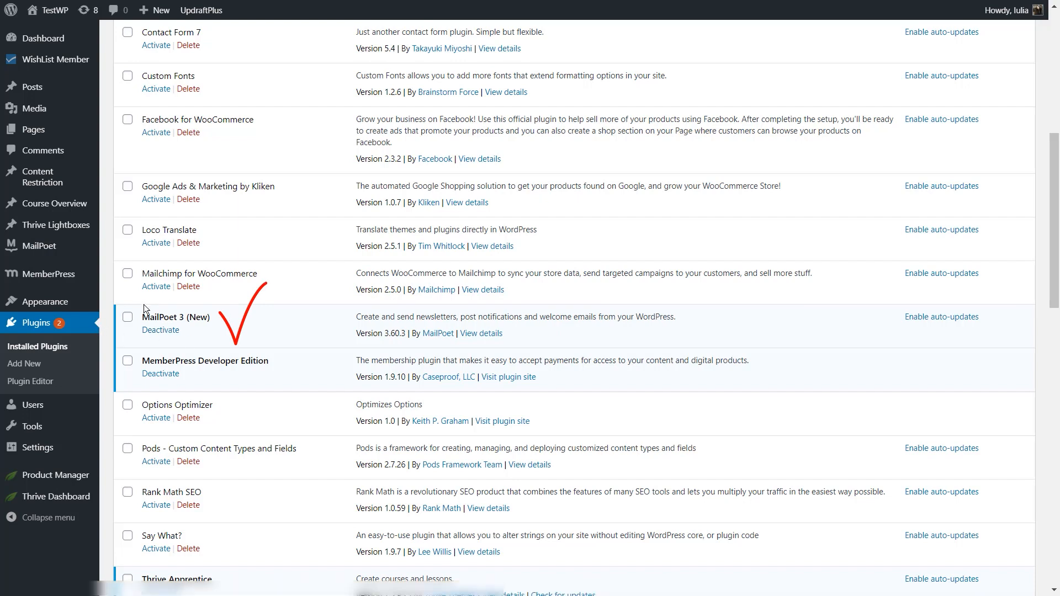
{"action": "mouse_move", "coordinate": [39, 257]}
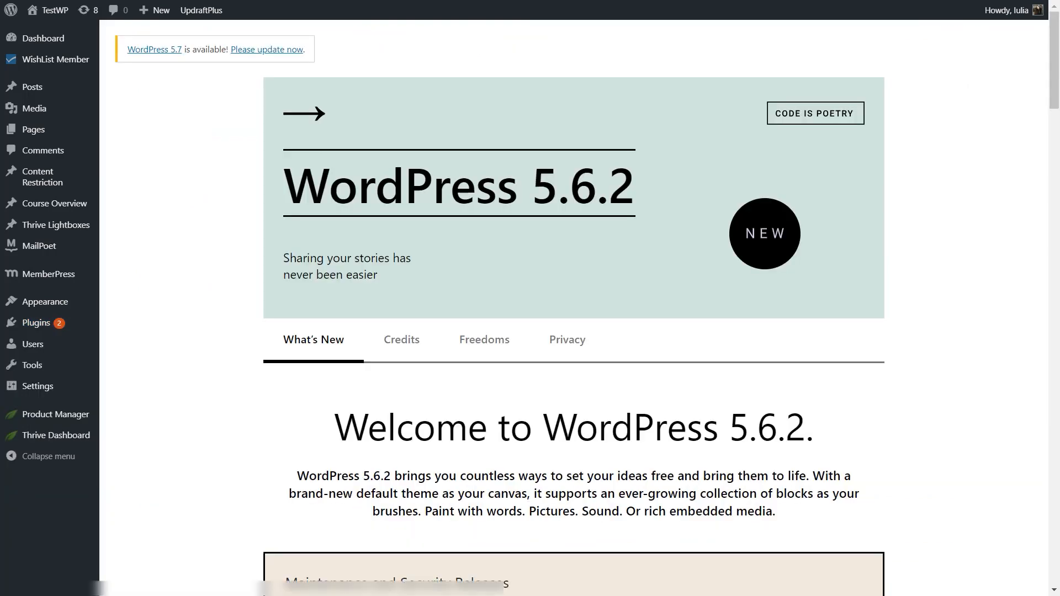
Step: Add and connect MailPoet as a new API connection in the Thrive Dashboard
{"action": "mouse_move", "coordinate": [46, 439]}
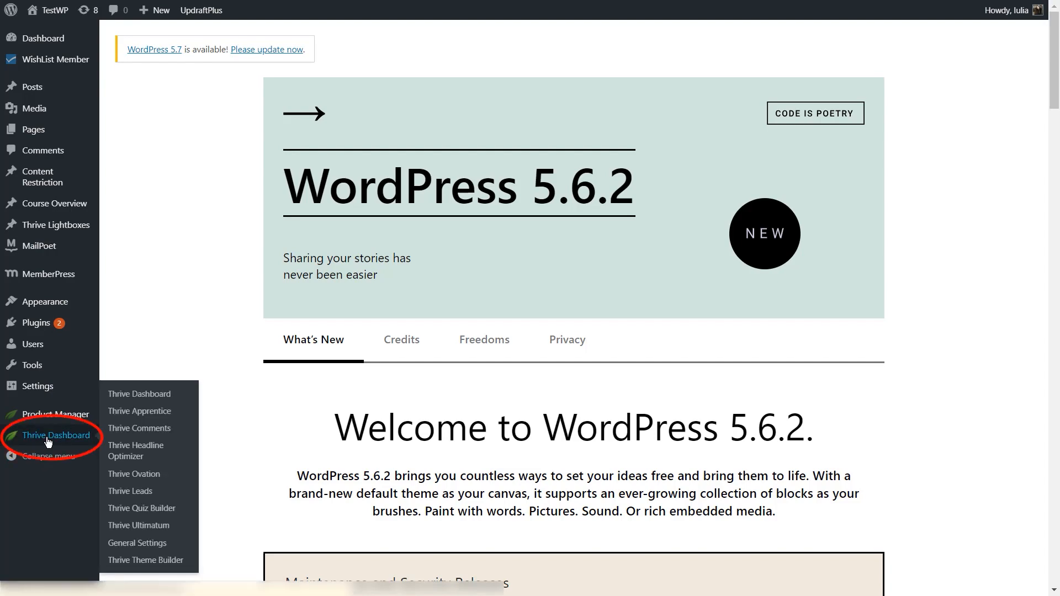
{"action": "left_click", "coordinate": [48, 438]}
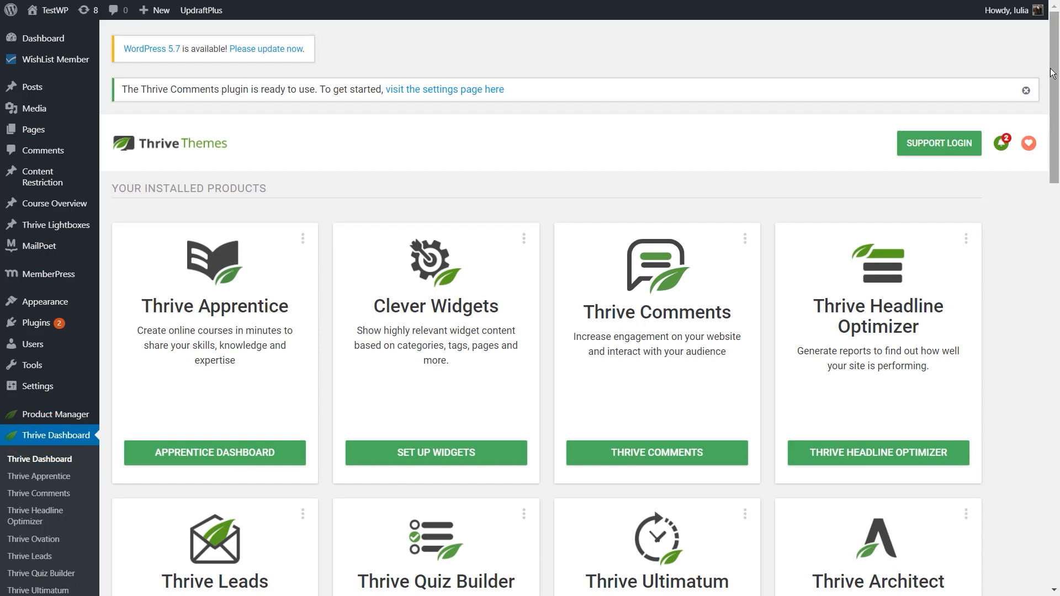
{"action": "left_click_drag", "start_coordinate": [1052, 73], "coordinate": [1056, 338]}
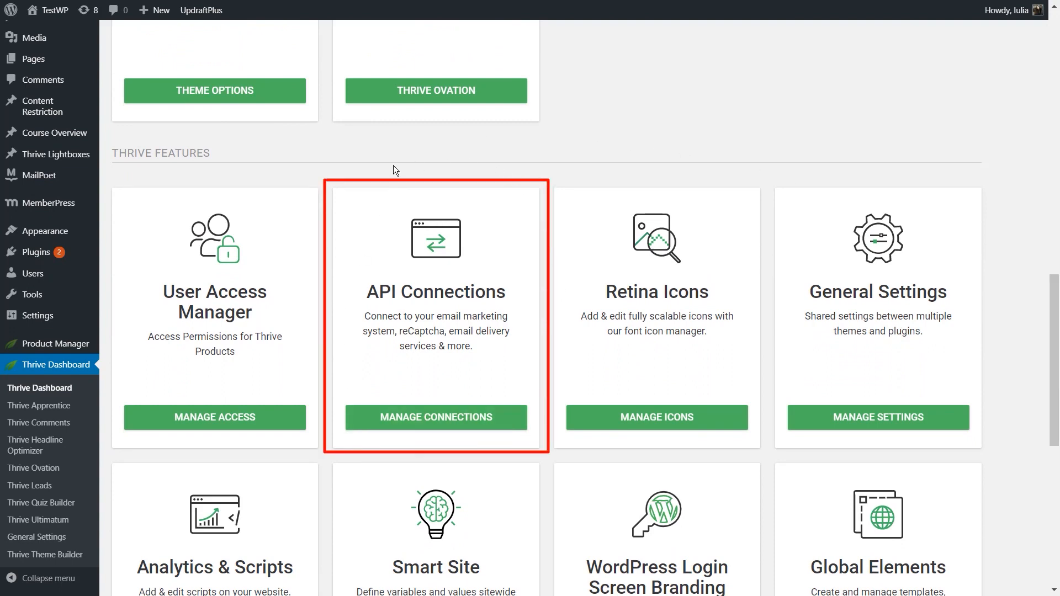
{"action": "left_click", "coordinate": [431, 425]}
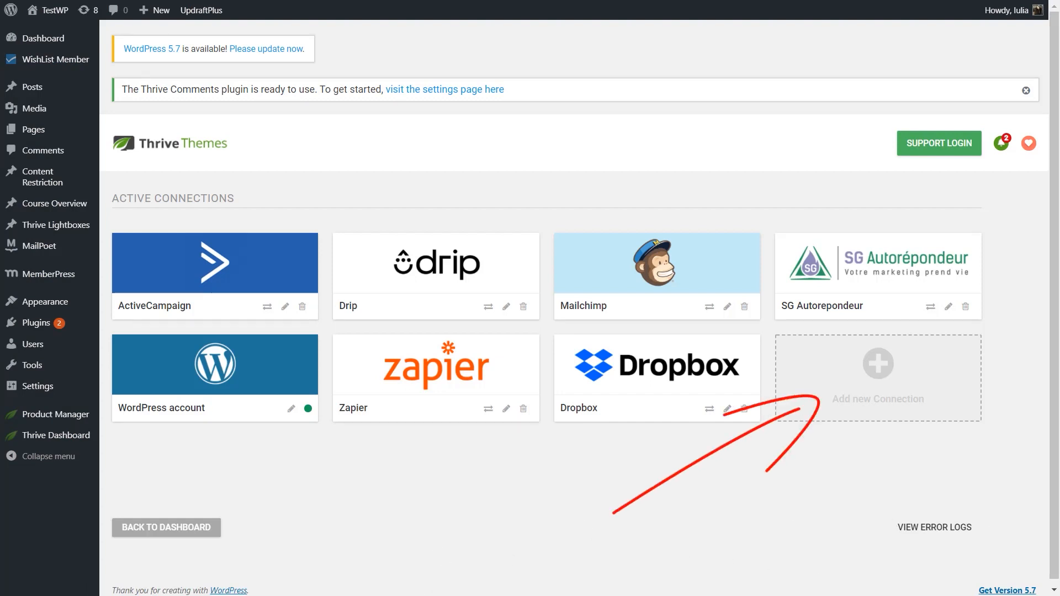
{"action": "left_click", "coordinate": [837, 378]}
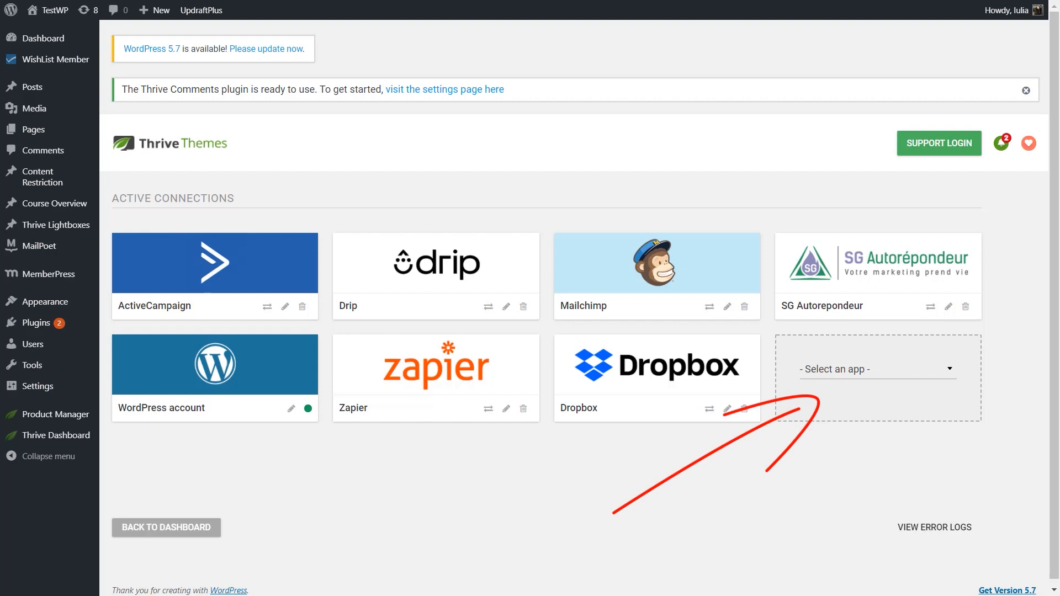
{"action": "left_click", "coordinate": [837, 378]}
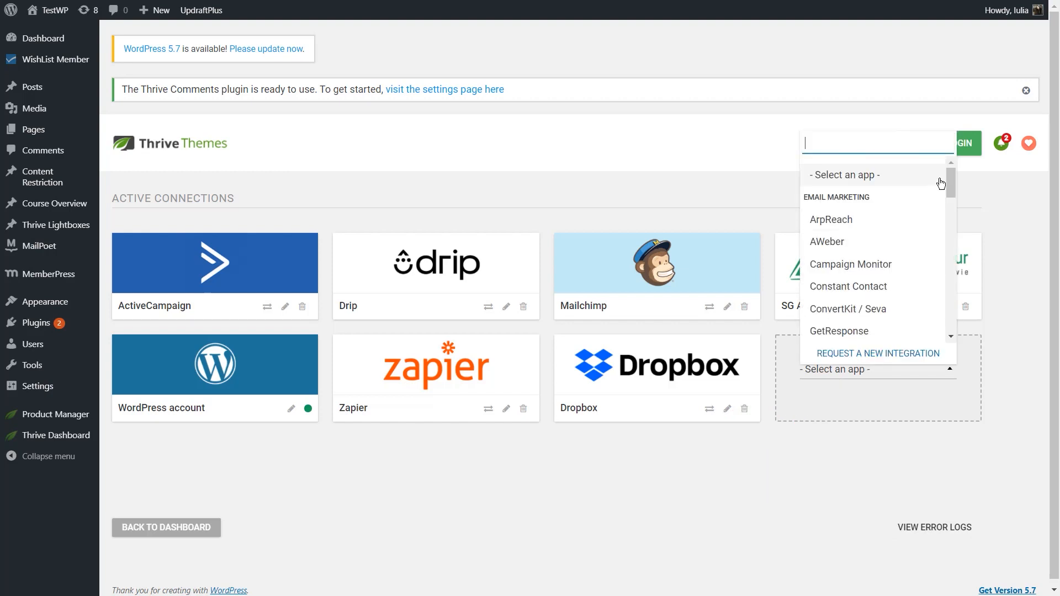
{"action": "left_click_drag", "start_coordinate": [950, 184], "coordinate": [954, 223]}
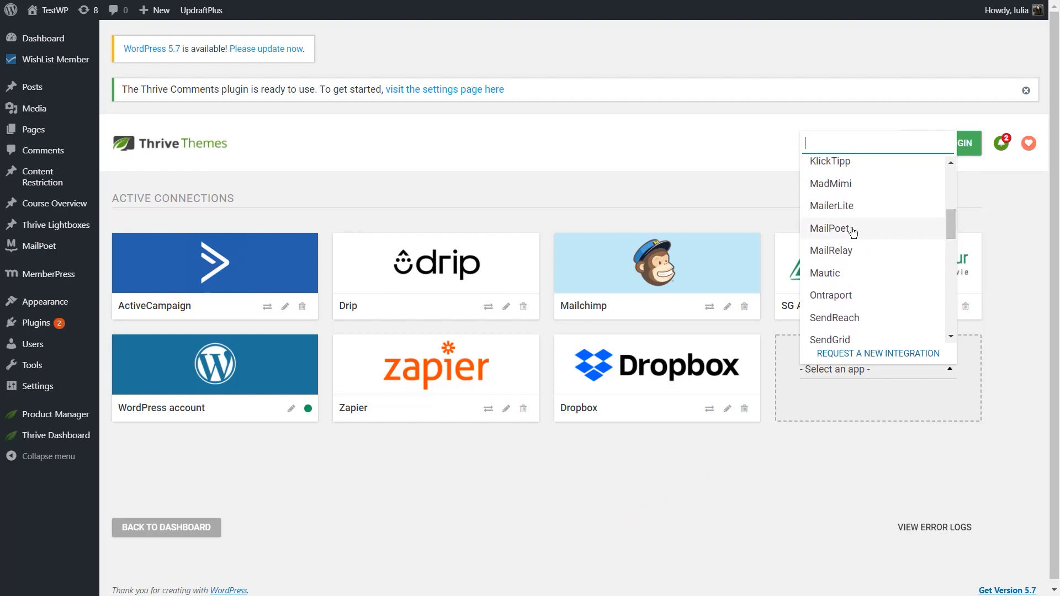
{"action": "left_click", "coordinate": [839, 230]}
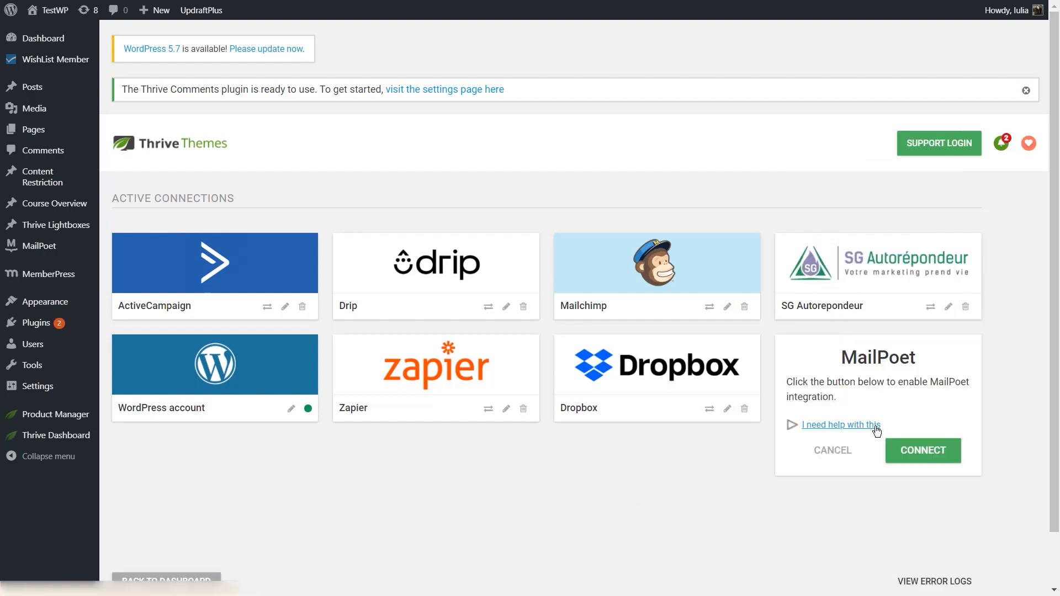
{"action": "left_click", "coordinate": [917, 450]}
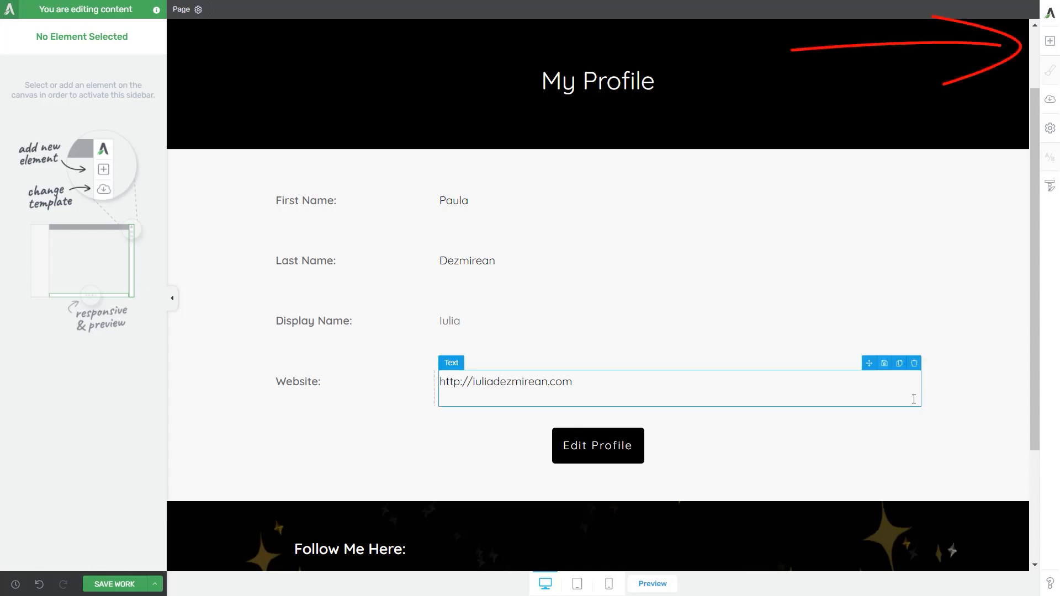
Step: Insert a Lead Generation element above the Edit Profile button, using the Opt-in Form 10 template
{"action": "left_click", "coordinate": [1050, 41]}
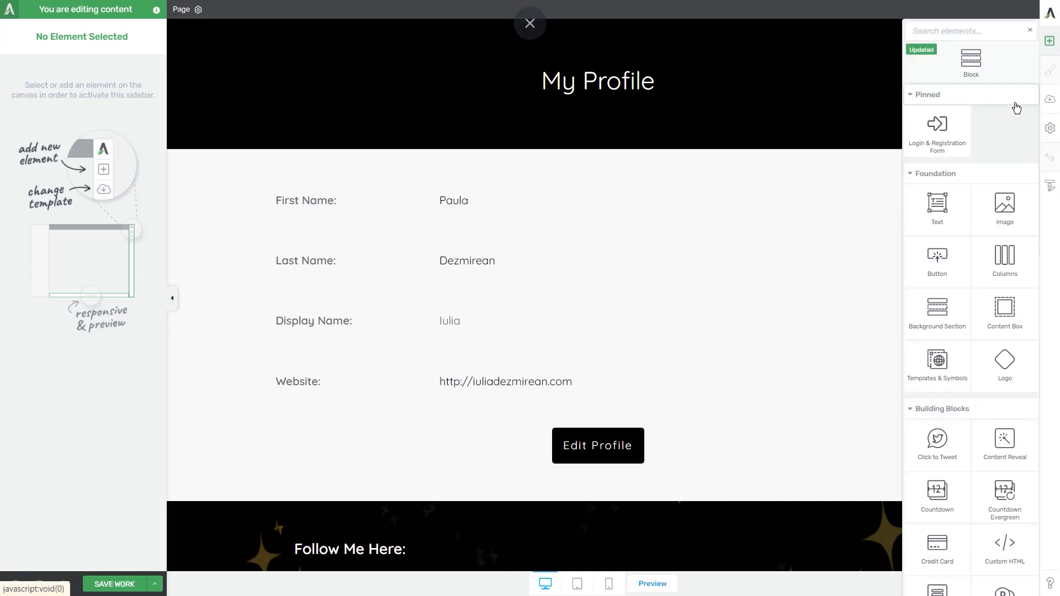
{"action": "type", "text": "lead"}
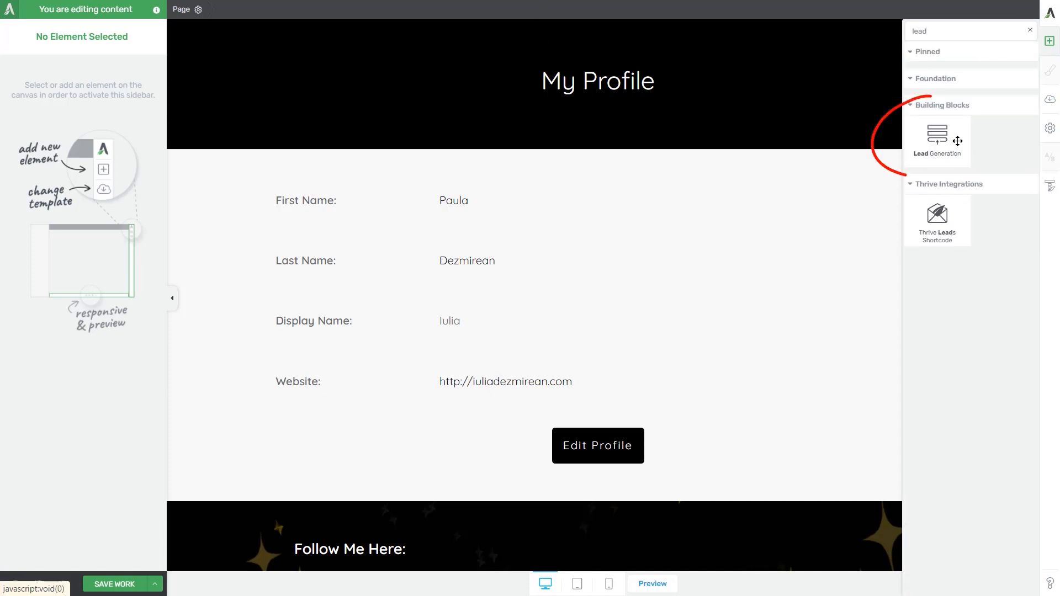
{"action": "left_click_drag", "start_coordinate": [954, 141], "coordinate": [601, 421]}
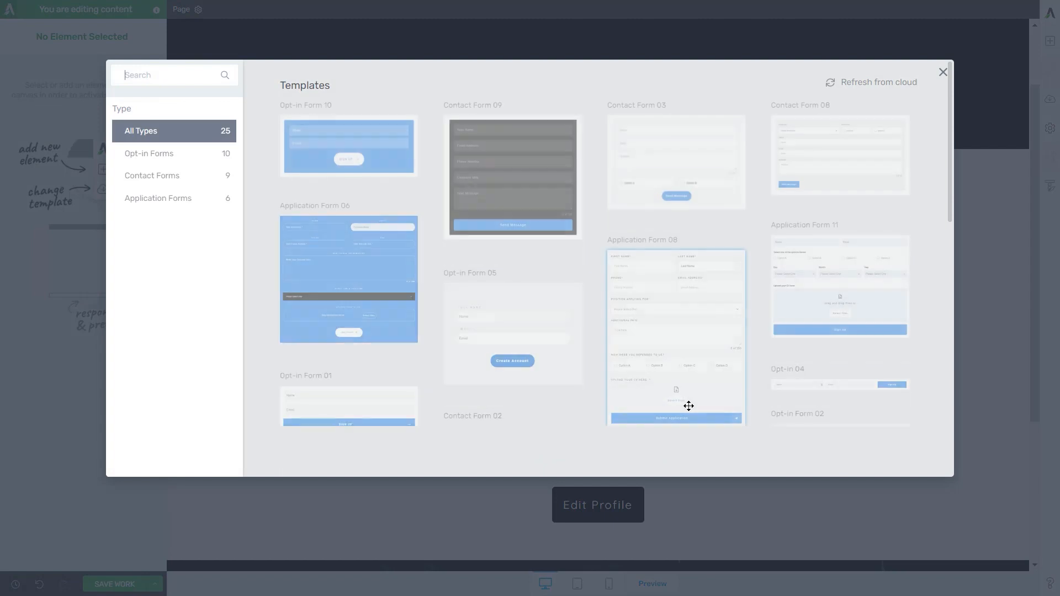
{"action": "left_click", "coordinate": [341, 149]}
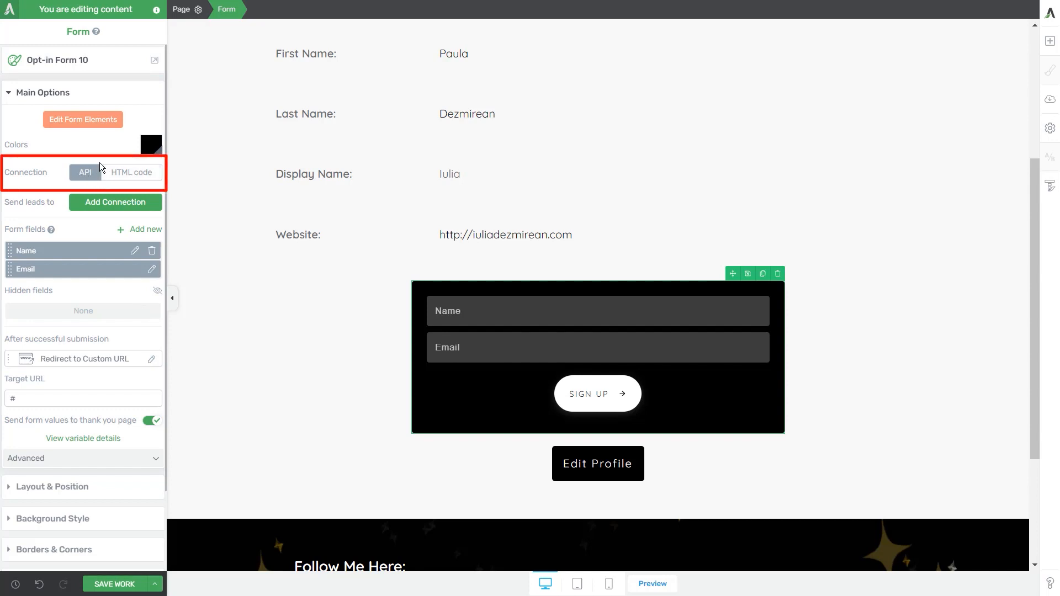
Step: Connect the opt-in form to MailPoet, sending its leads to the Newsletter mailing list
{"action": "left_click", "coordinate": [111, 202]}
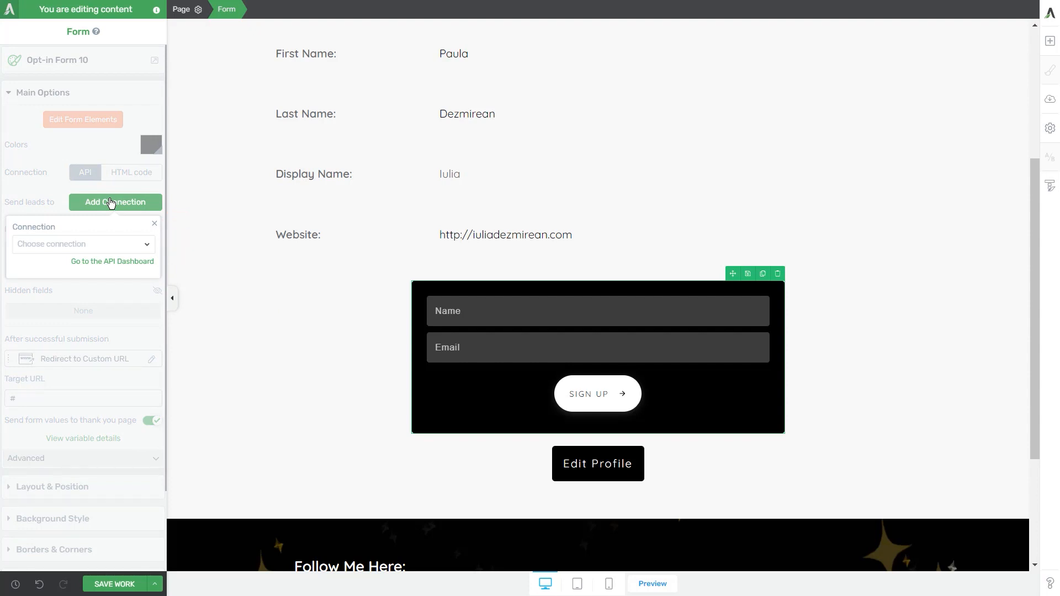
{"action": "left_click", "coordinate": [76, 245]}
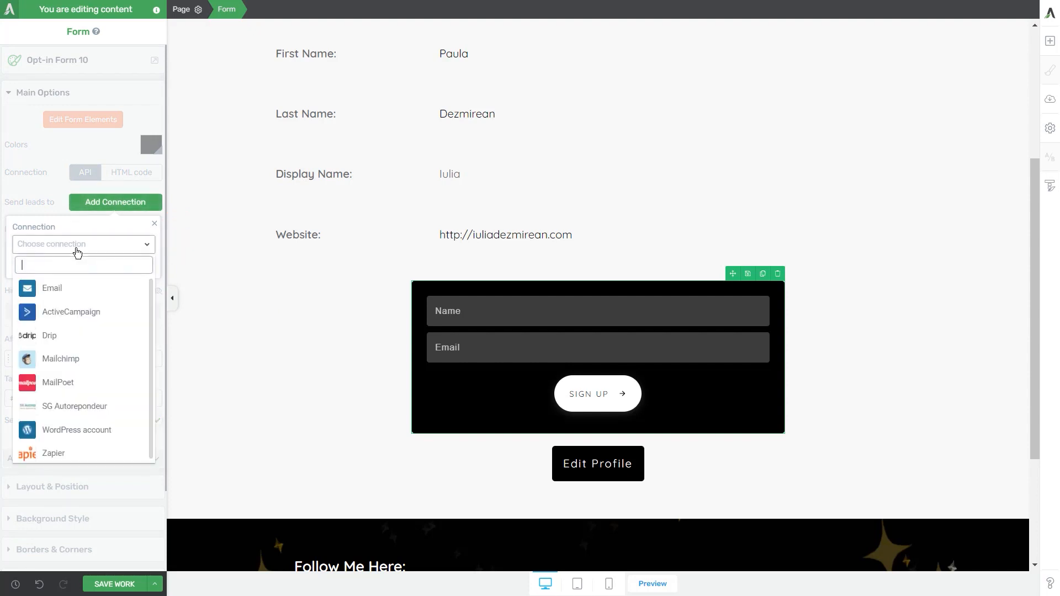
{"action": "left_click", "coordinate": [48, 389]}
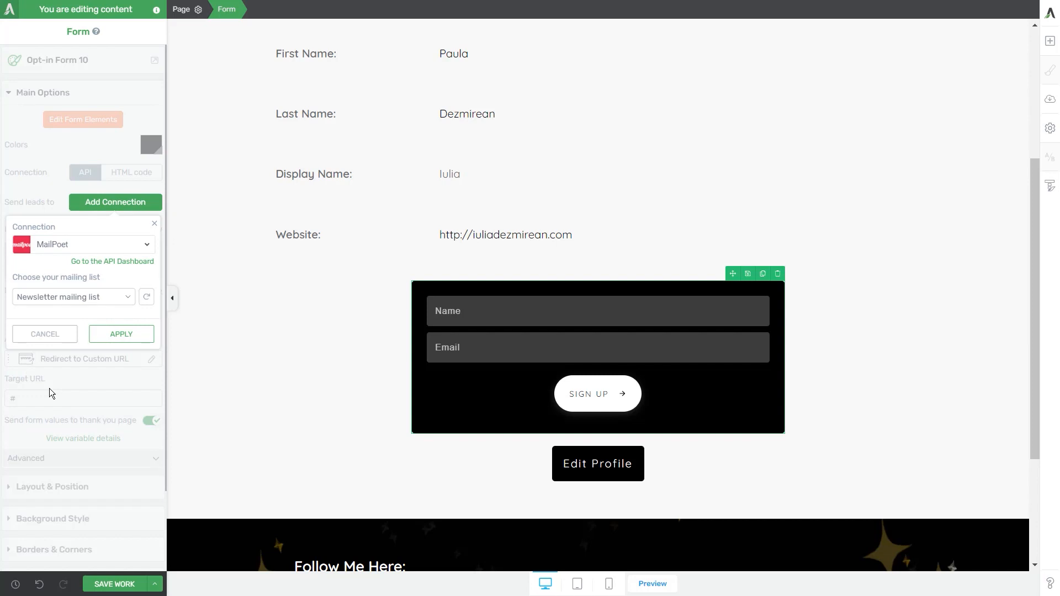
{"action": "left_click", "coordinate": [70, 297]}
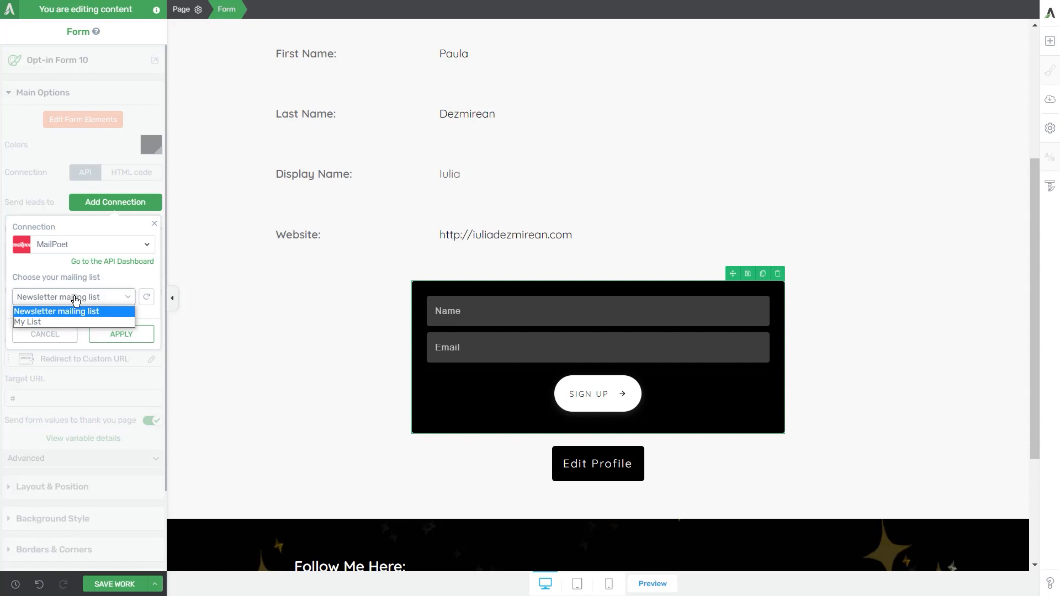
{"action": "left_click", "coordinate": [77, 298]}
{"action": "left_click", "coordinate": [43, 298]}
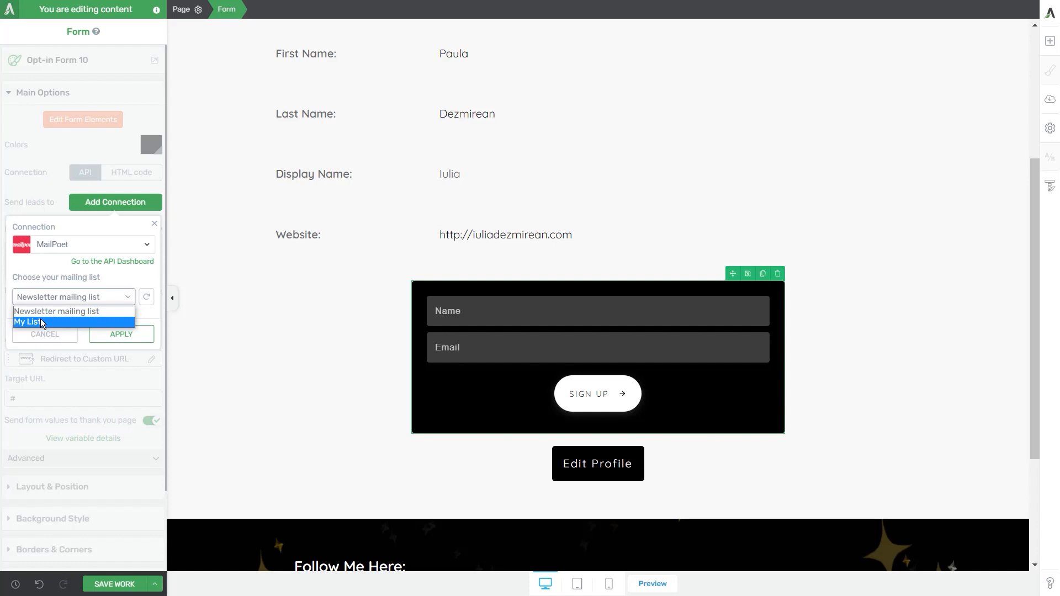
{"action": "left_click", "coordinate": [45, 311]}
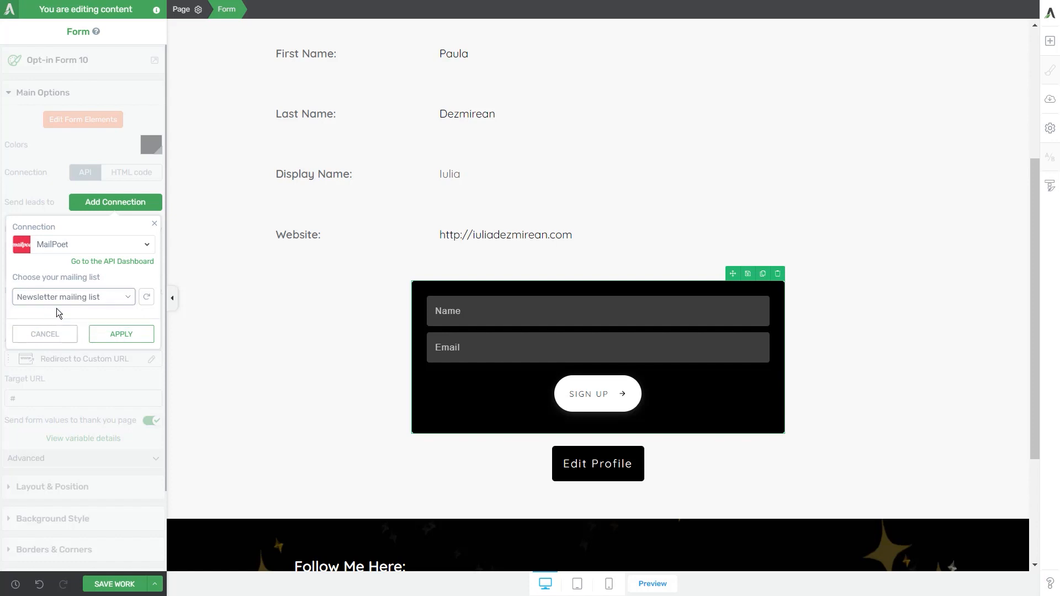
{"action": "left_click", "coordinate": [99, 334]}
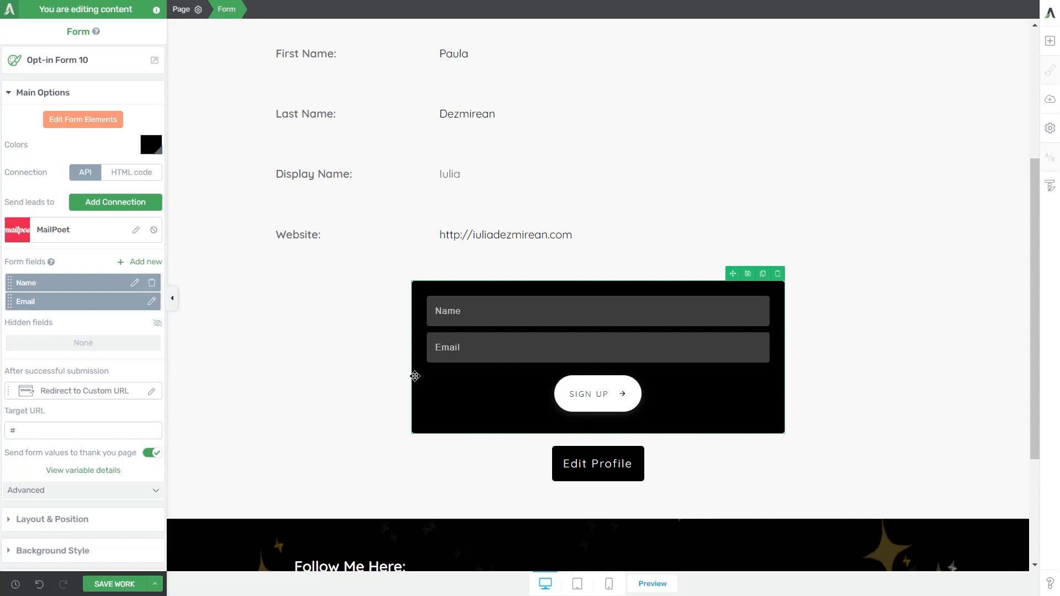
Step: Review the options for adding a new form field without adding one, and save the page
{"action": "left_click", "coordinate": [127, 264]}
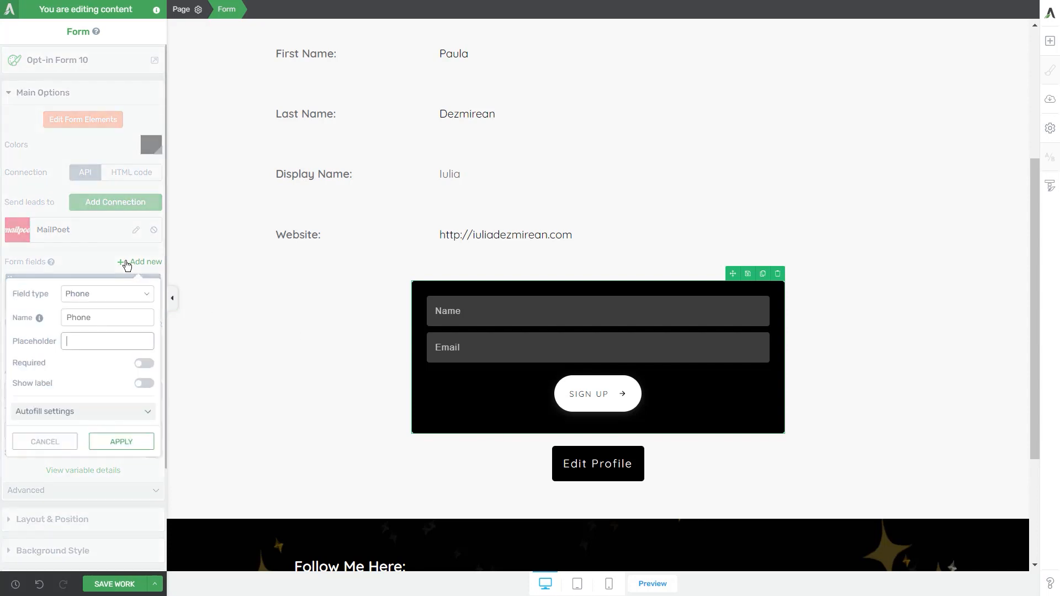
{"action": "left_click", "coordinate": [126, 265]}
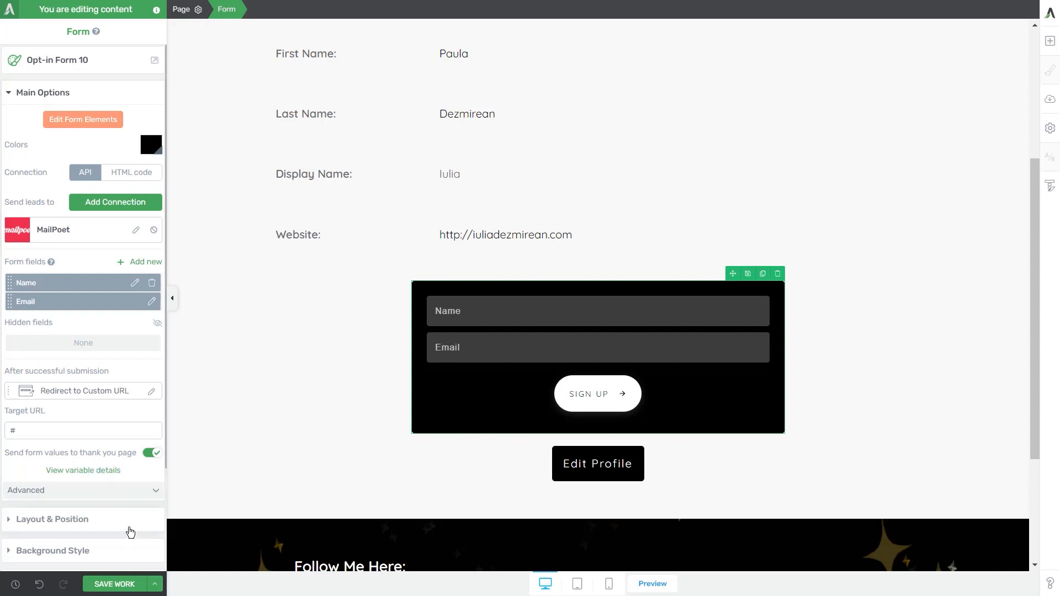
{"action": "key", "text": "ctrl+s"}
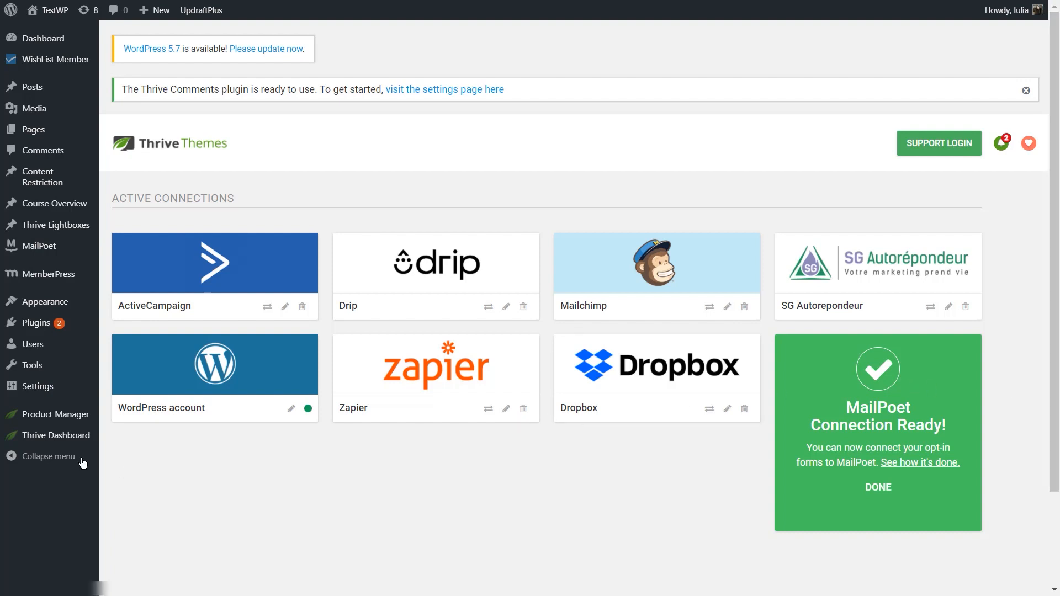
Step: In Thrive Leads, open the Newsletter form of the Newsletter lead group's widget in the design editor
{"action": "mouse_move", "coordinate": [23, 444]}
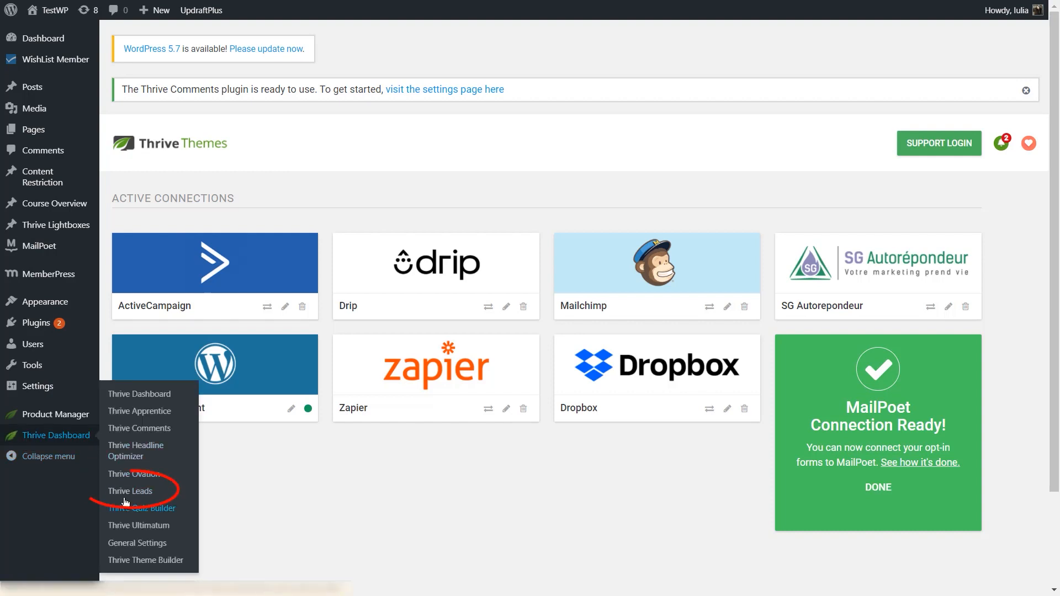
{"action": "left_click", "coordinate": [157, 490]}
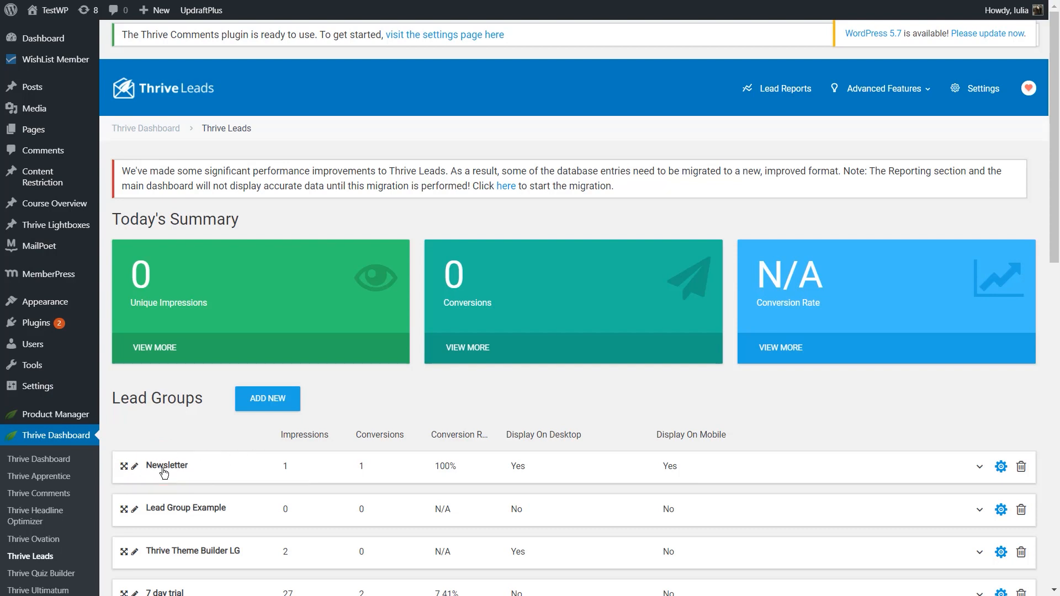
{"action": "left_click", "coordinate": [234, 470]}
{"action": "scroll", "coordinate": [298, 466], "scroll_direction": "down", "scroll_amount": 2}
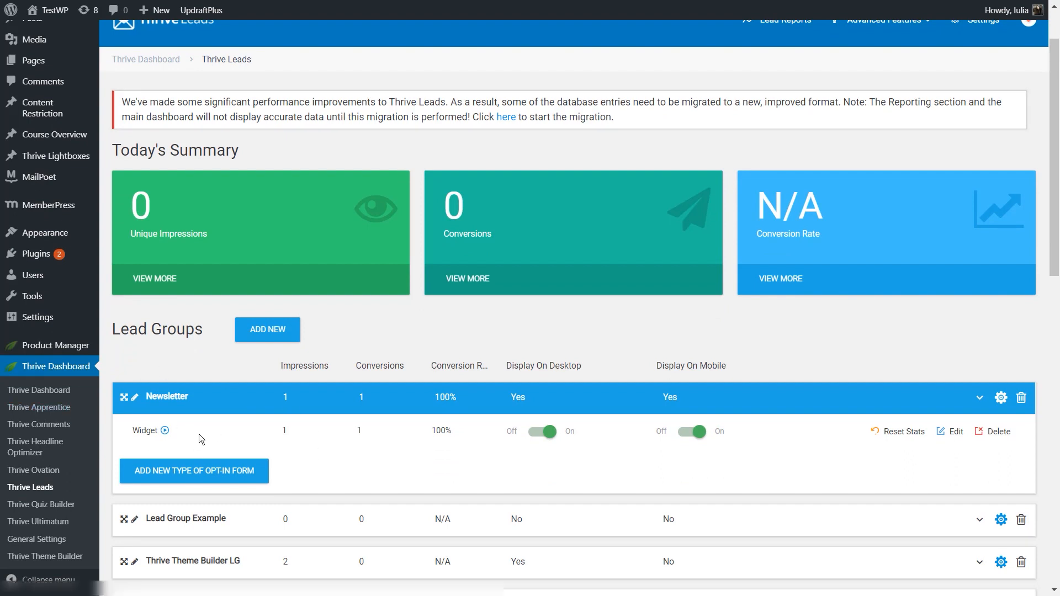
{"action": "left_click", "coordinate": [961, 437]}
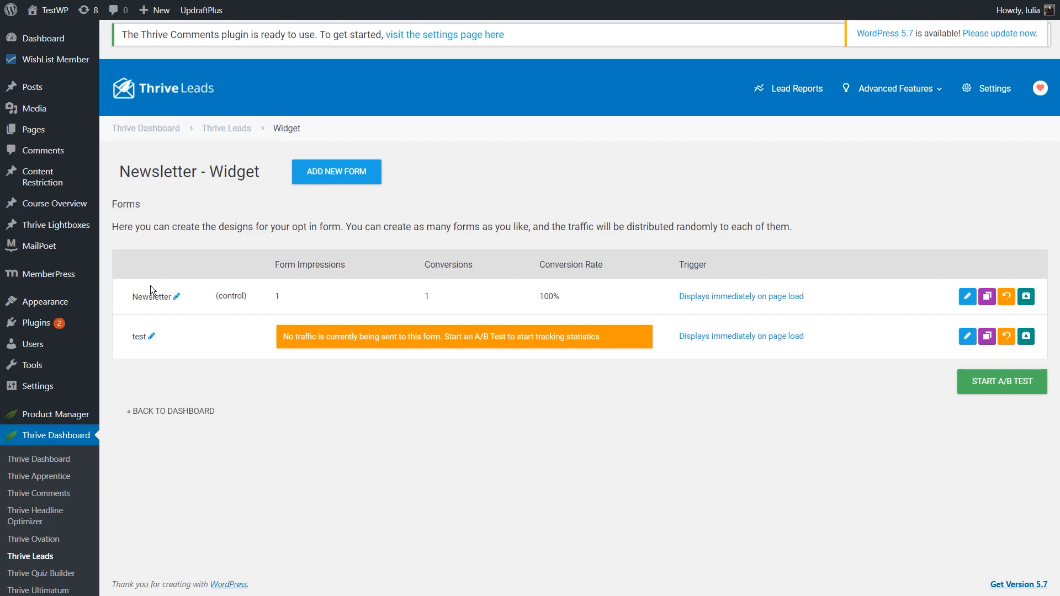
{"action": "left_click", "coordinate": [968, 297]}
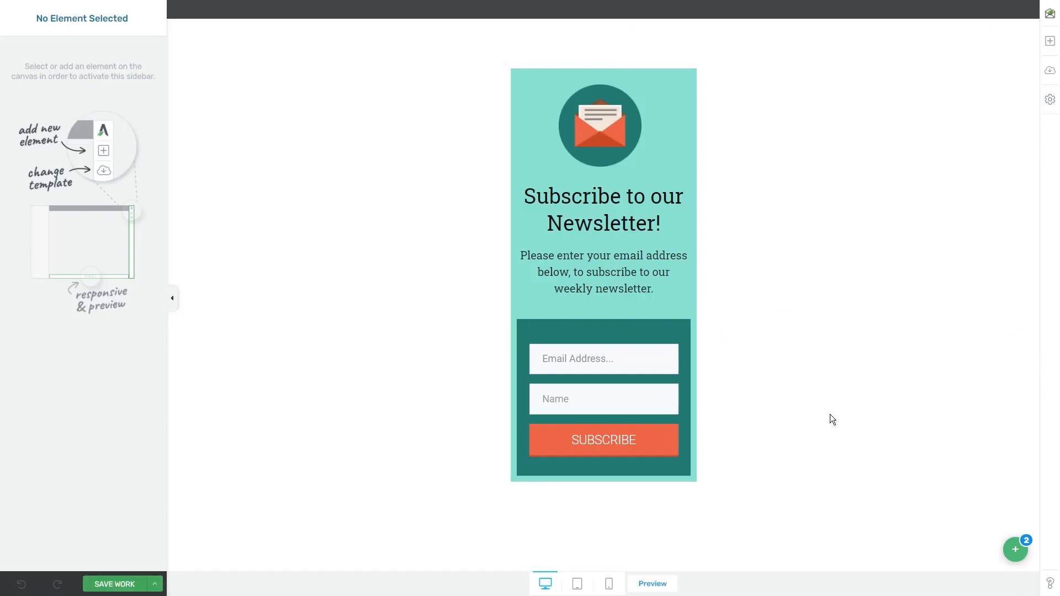